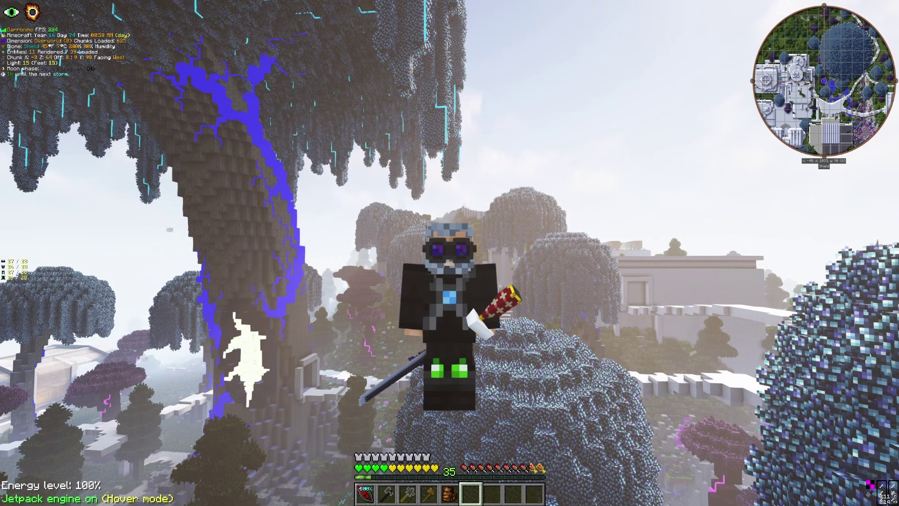
click(450, 253)
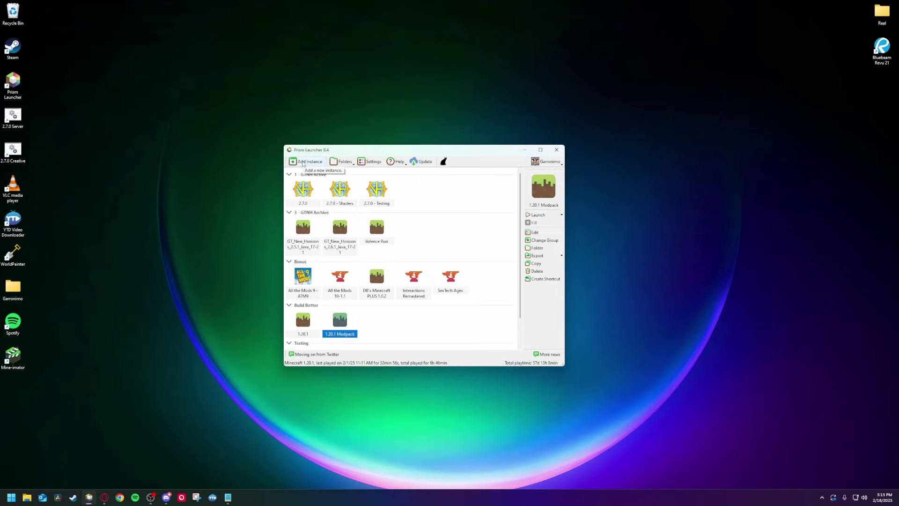
Step: Create a new instance named Shaders in the Bonus group with Minecraft 1.20.1 and the Fabric 0.16.10 mod loader
click(302, 162)
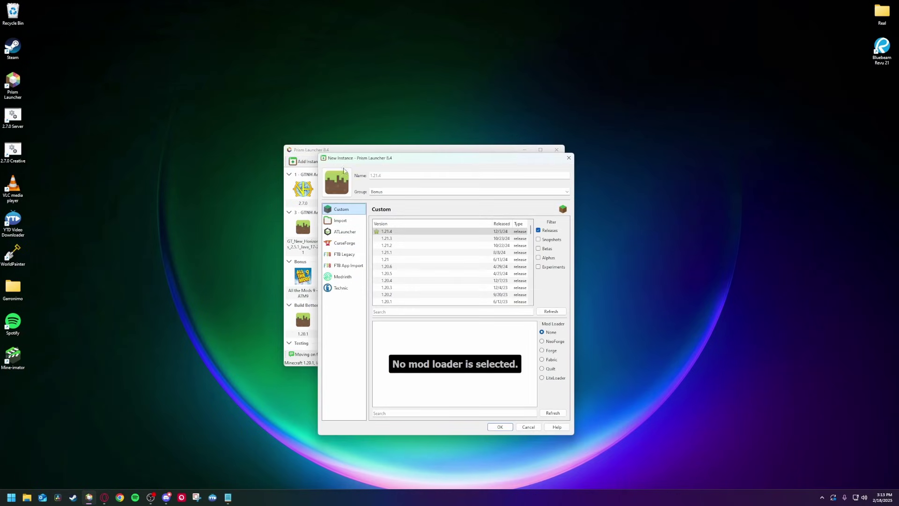
click(396, 176)
text(Shaders)
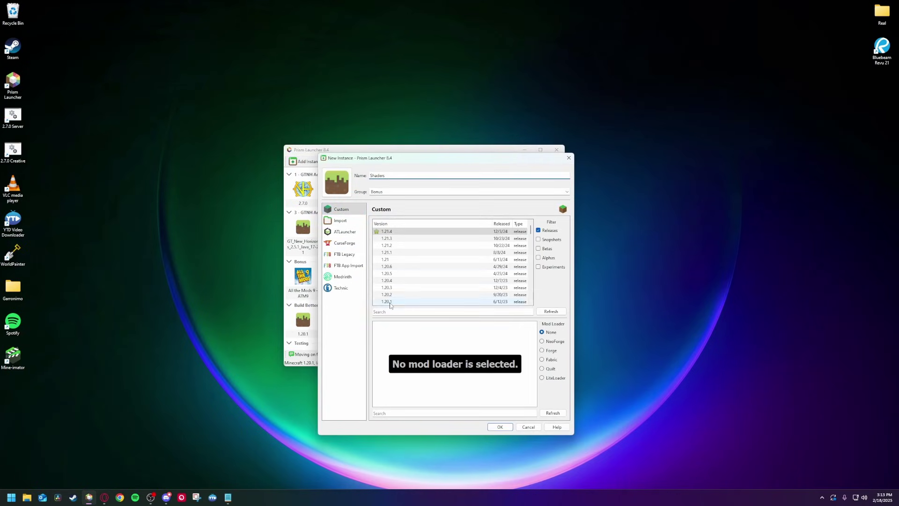
click(387, 302)
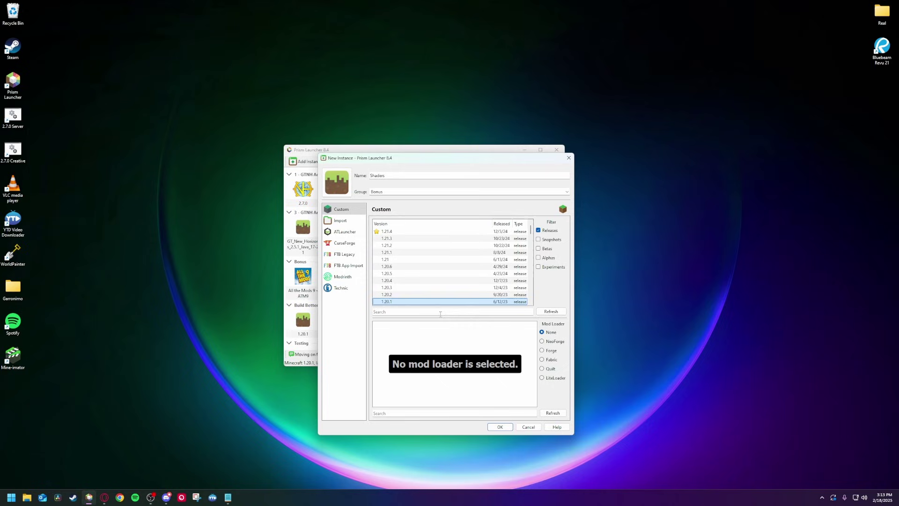
click(542, 351)
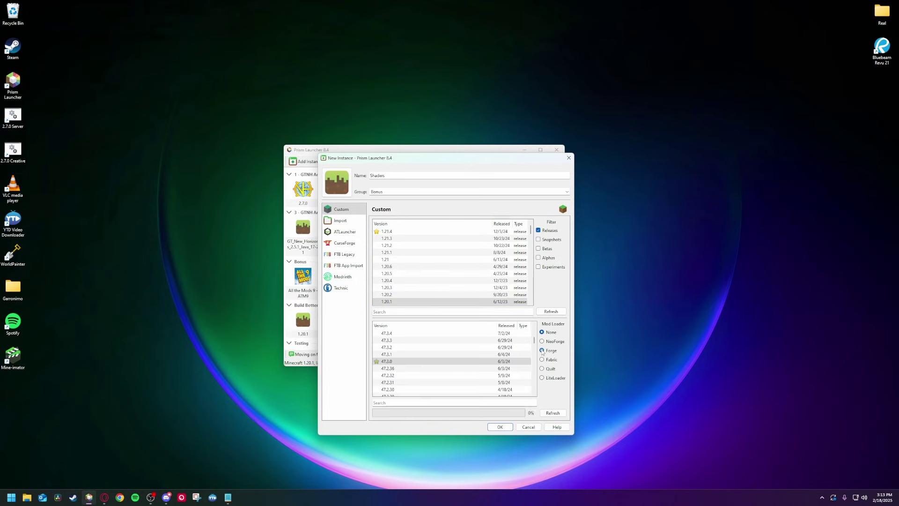
click(542, 359)
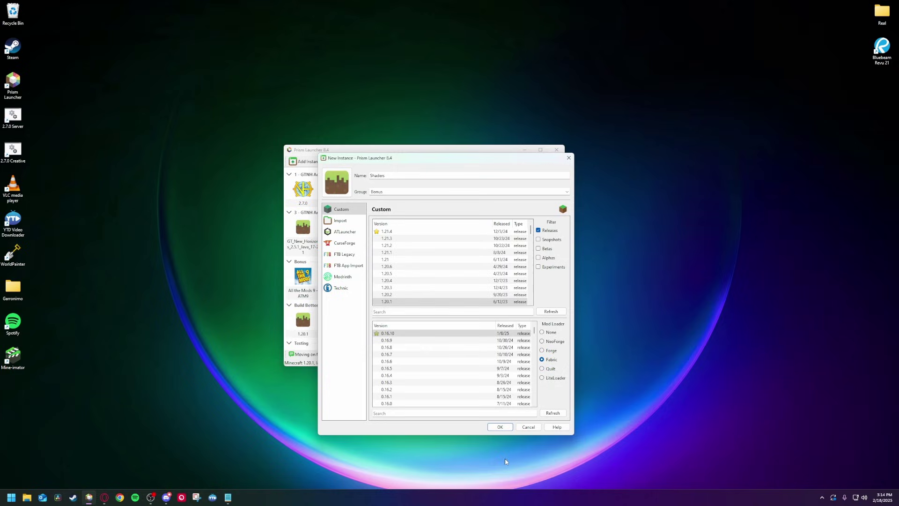
click(503, 429)
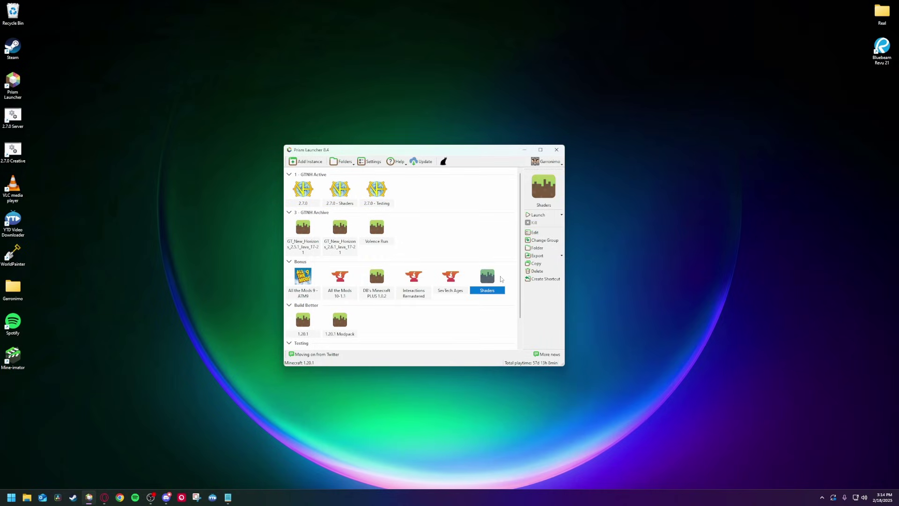
Step: Launch the Shaders instance to its main menu once and quit the game
click(537, 216)
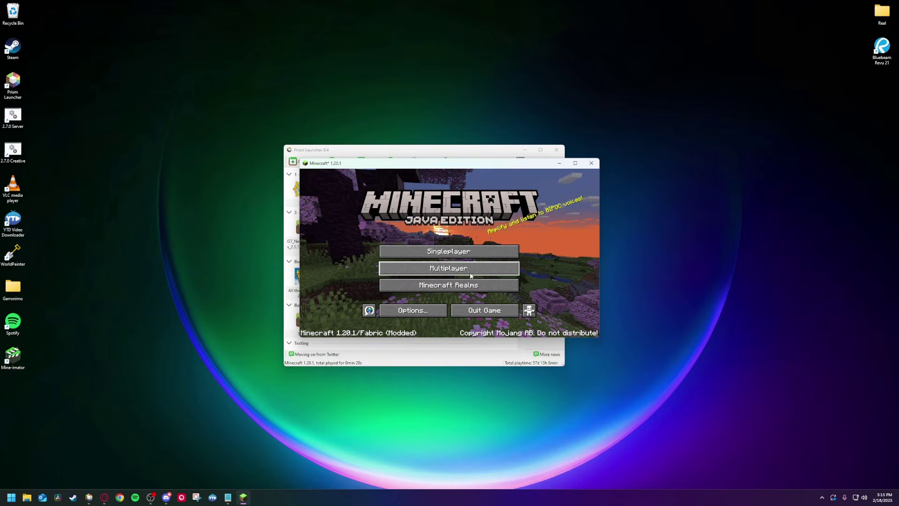
click(488, 312)
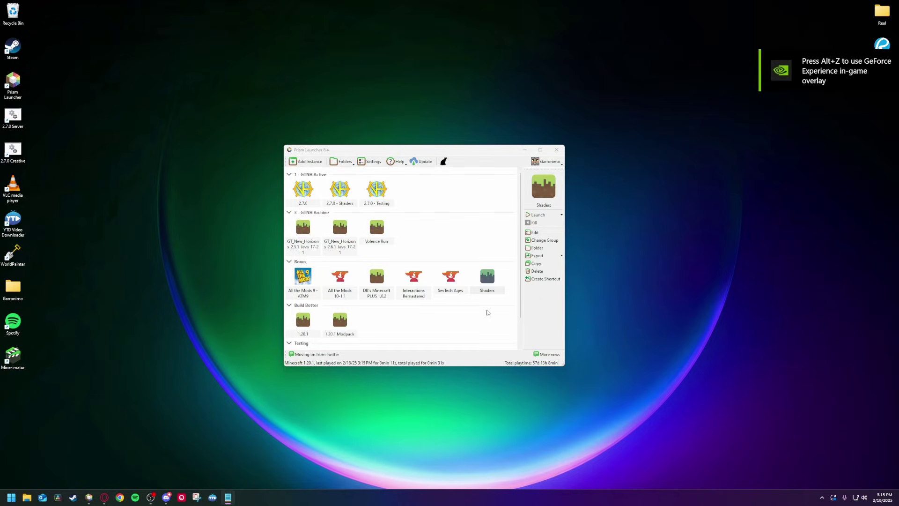
Step: View the mods folder inside the Shaders instance's .minecraft folder and close the file window
click(493, 278)
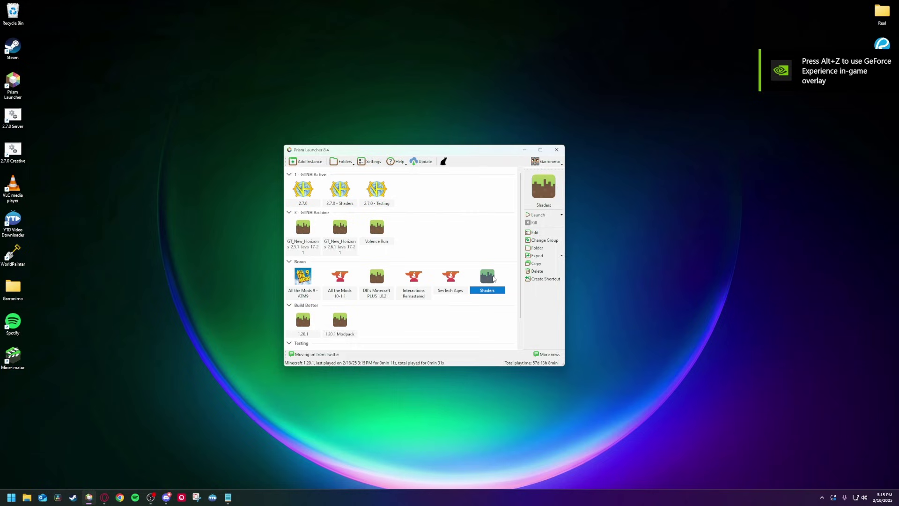
click(537, 249)
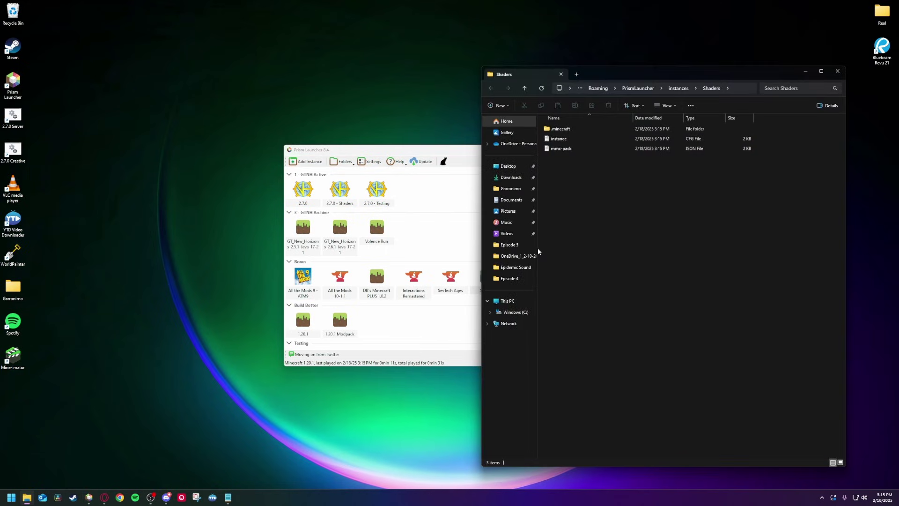
double_click(564, 129)
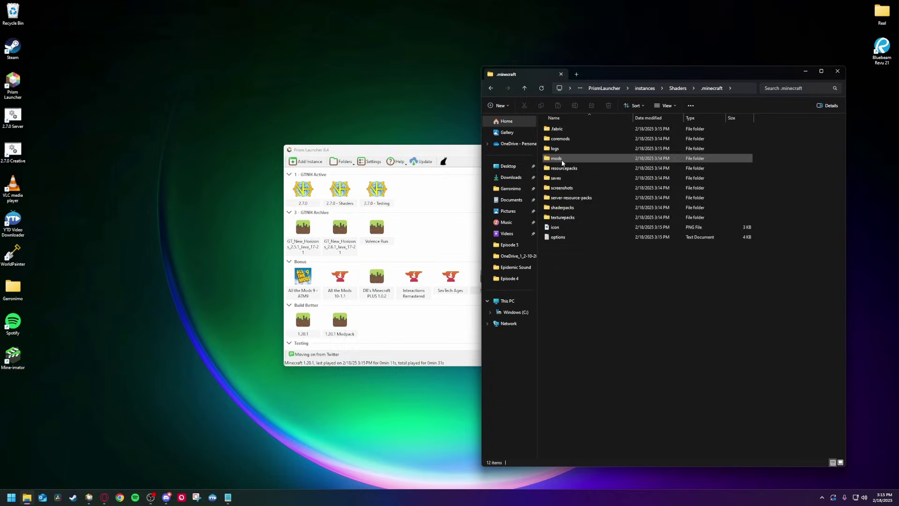
double_click(559, 159)
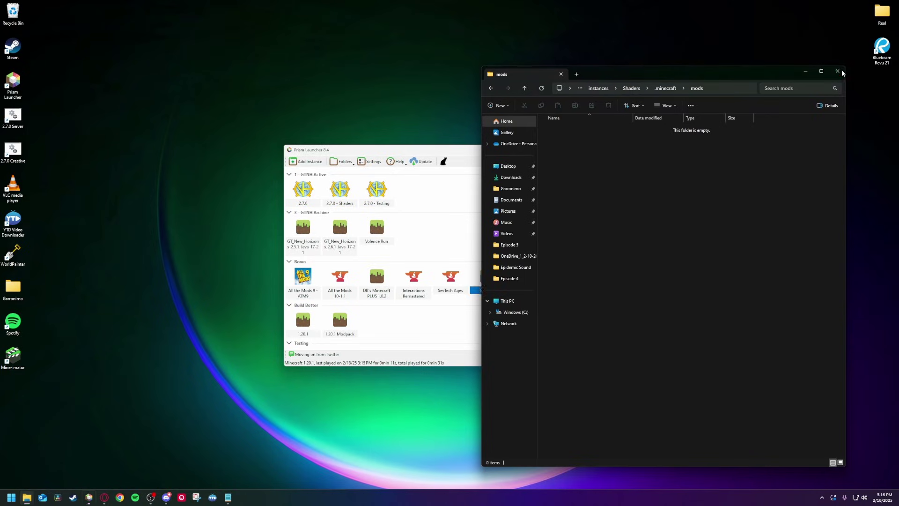
click(839, 72)
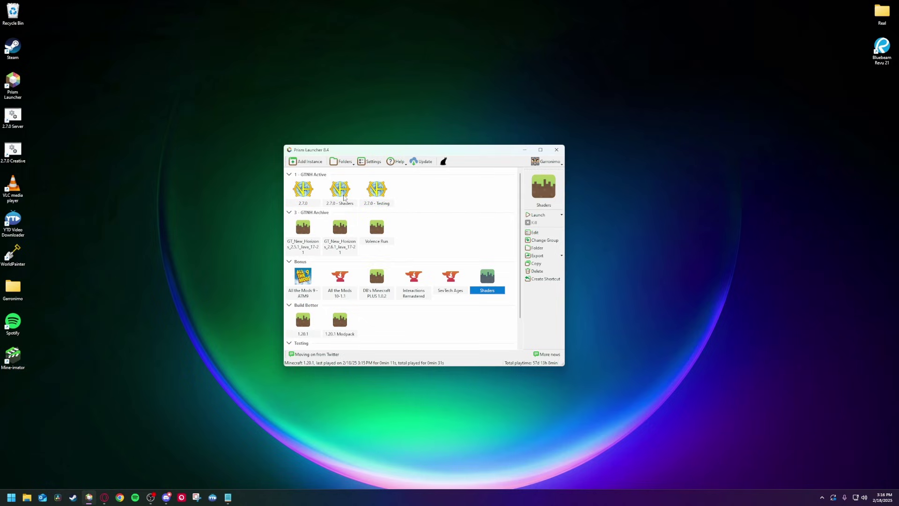
Step: Launch the 2.7.0 - Shaders instance and bring up the GTNH folder window over the game
click(345, 195)
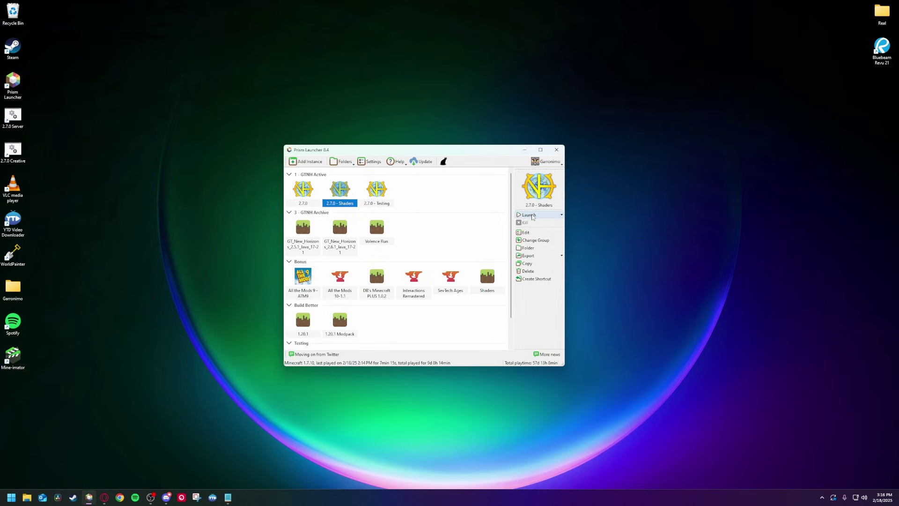
click(532, 216)
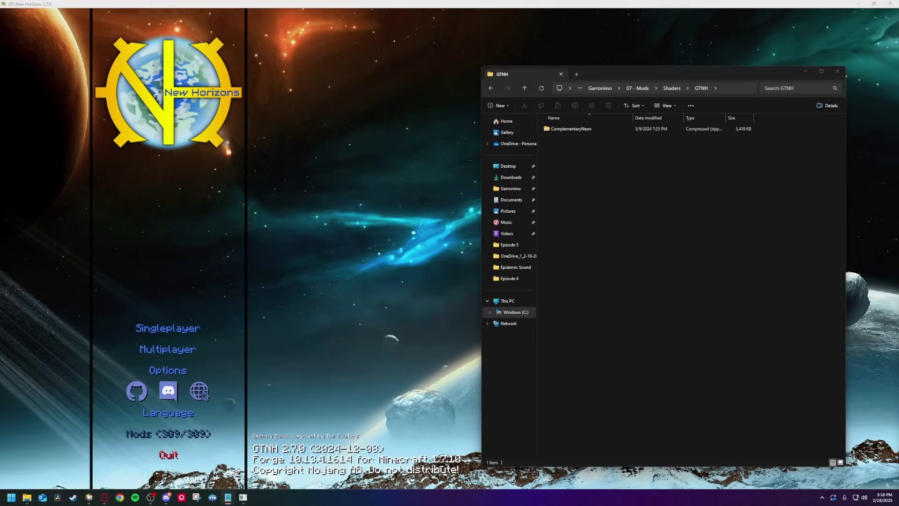
click(601, 228)
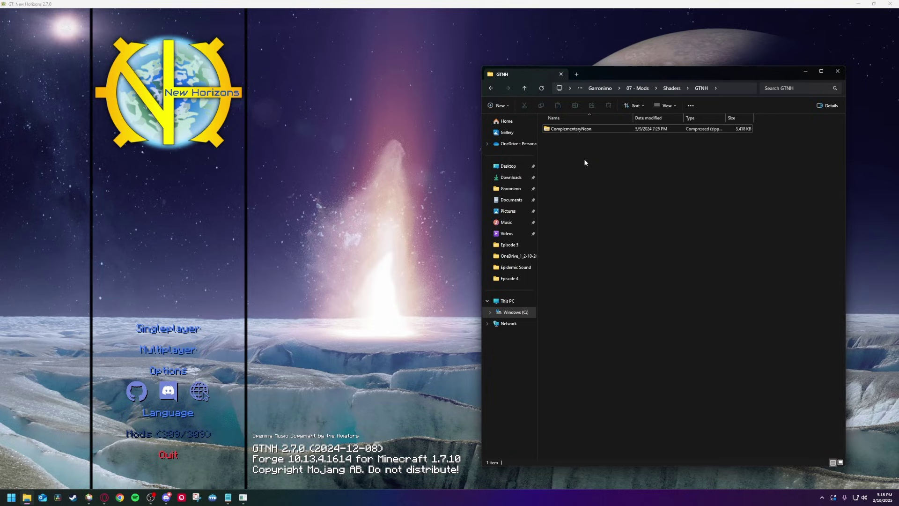
Step: Open the shader pack folder through the game's video settings
click(174, 372)
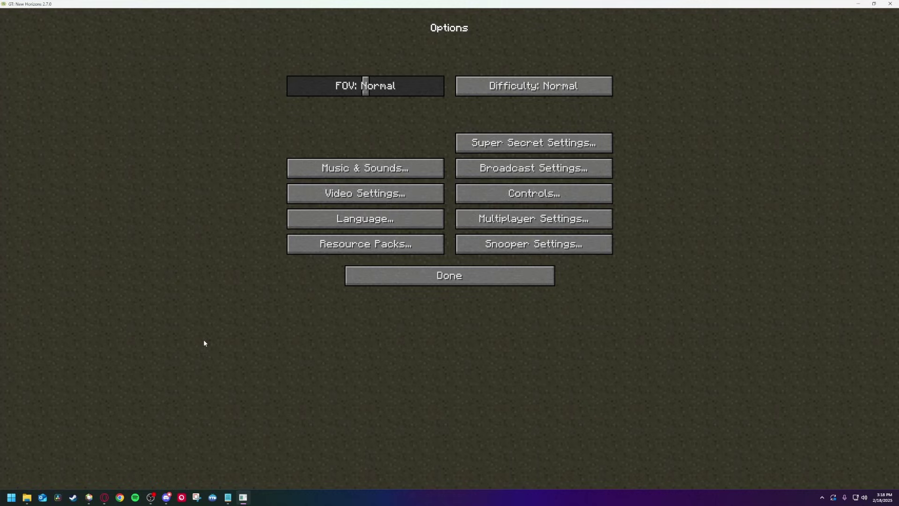
click(370, 196)
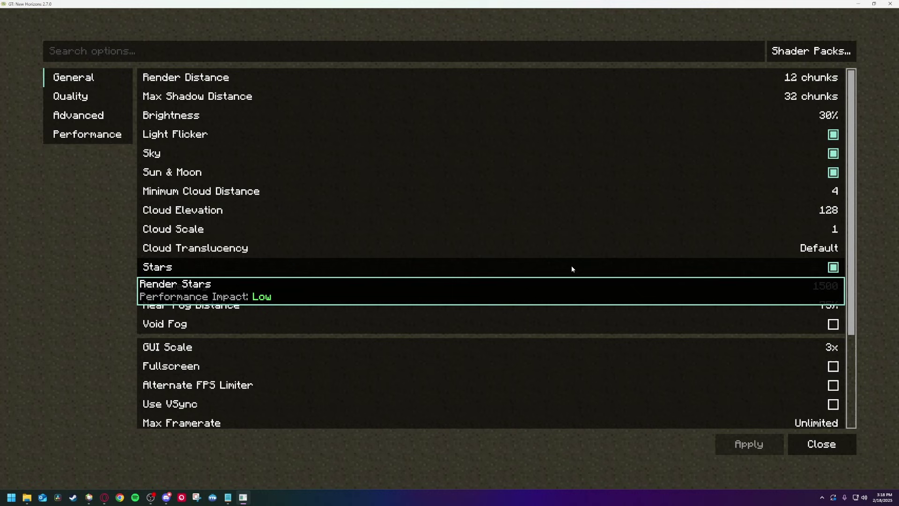
scroll(538, 276, down, 1)
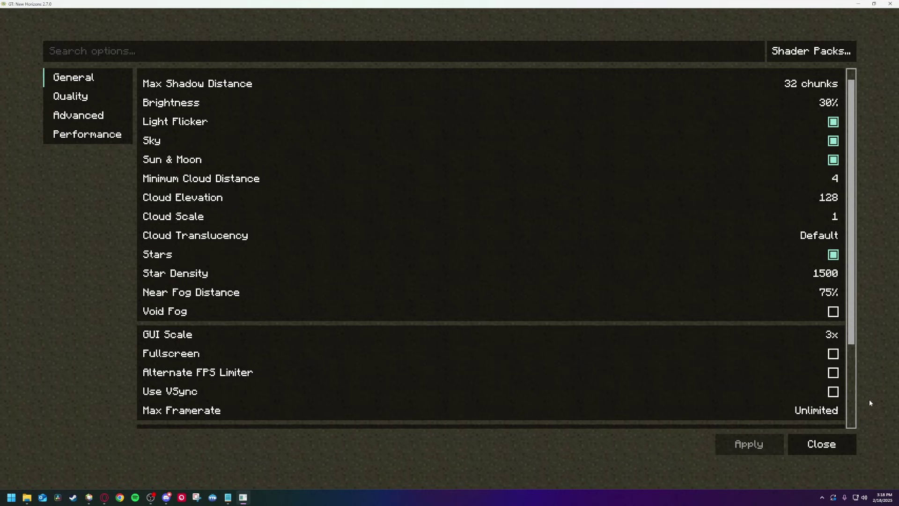
click(807, 53)
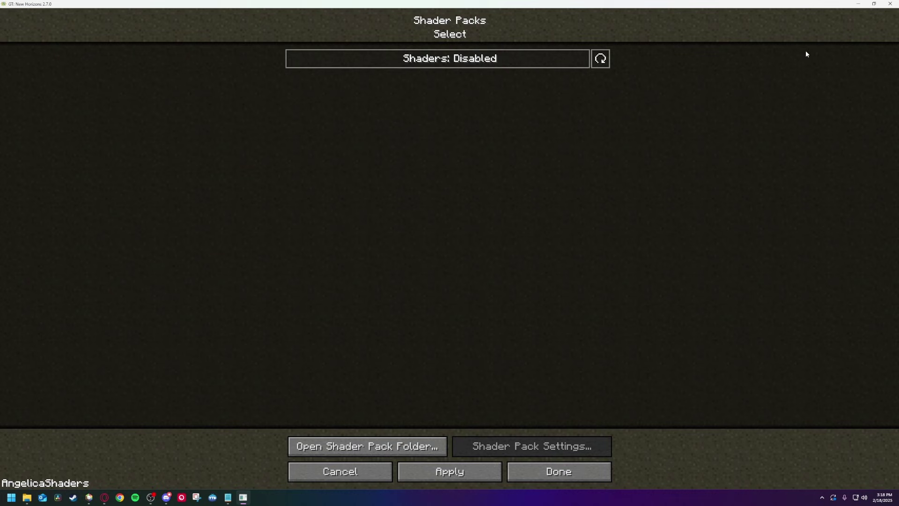
click(369, 448)
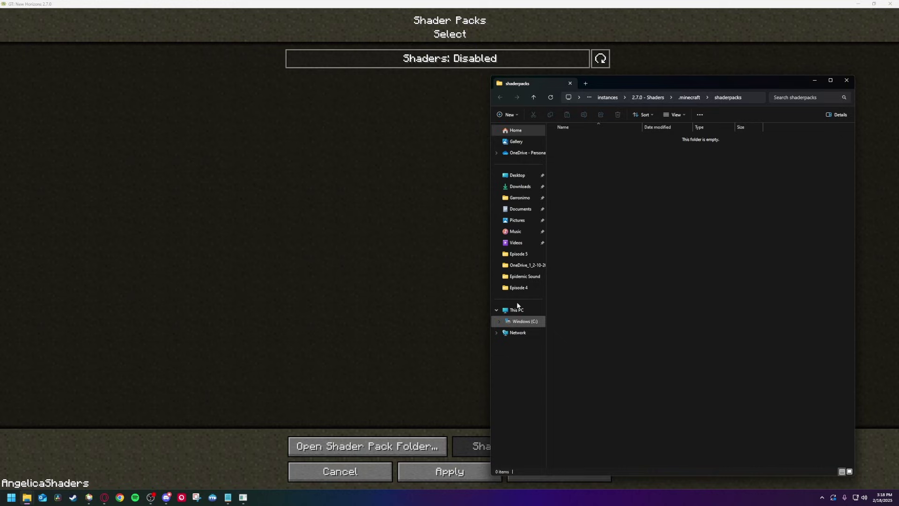
Step: Copy the ComplementaryNeon zip from the GTNH folder into the instance's shaderpacks folder and minimize both folder windows
drag(655, 83, 309, 82)
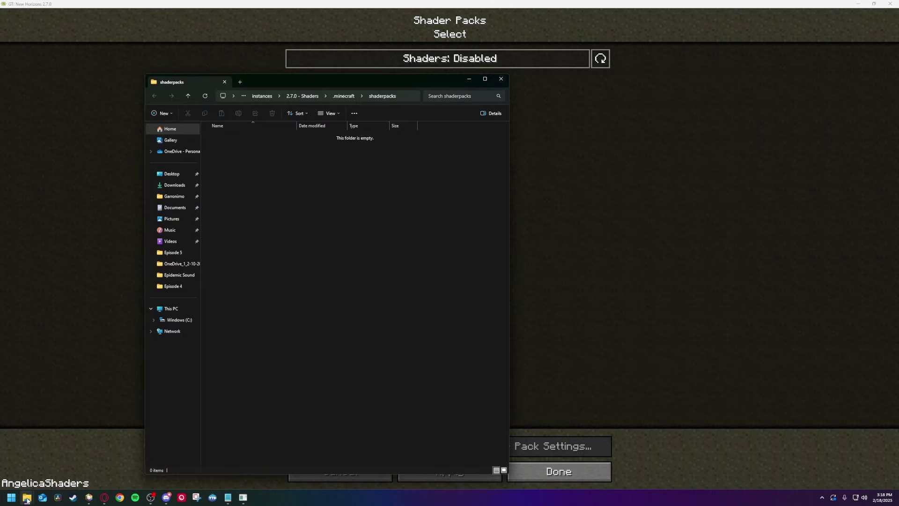
mouse_move(31, 500)
click(19, 453)
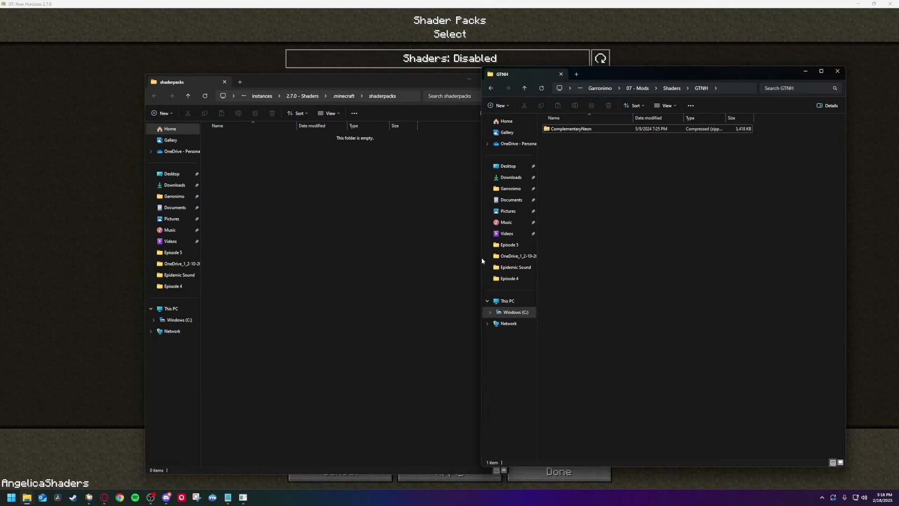
click(575, 129)
right_click(576, 131)
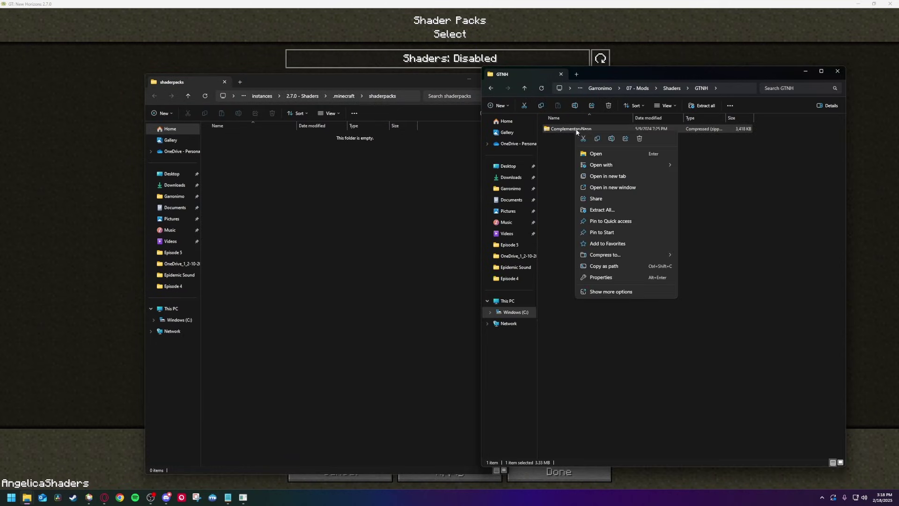
click(599, 138)
click(302, 177)
click(221, 113)
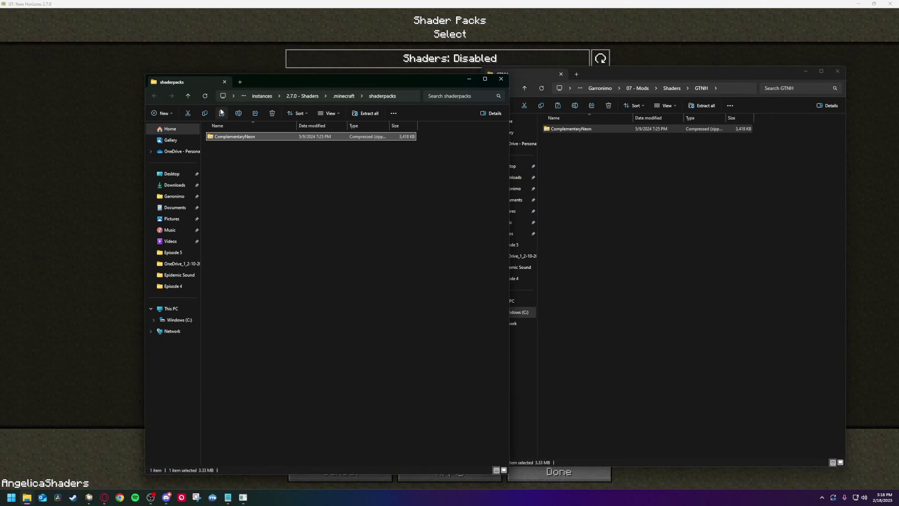
click(806, 72)
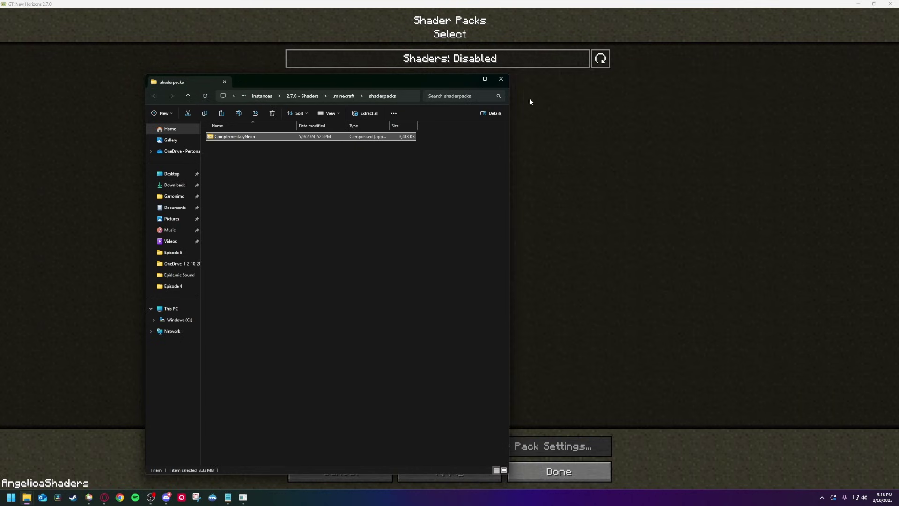
click(469, 80)
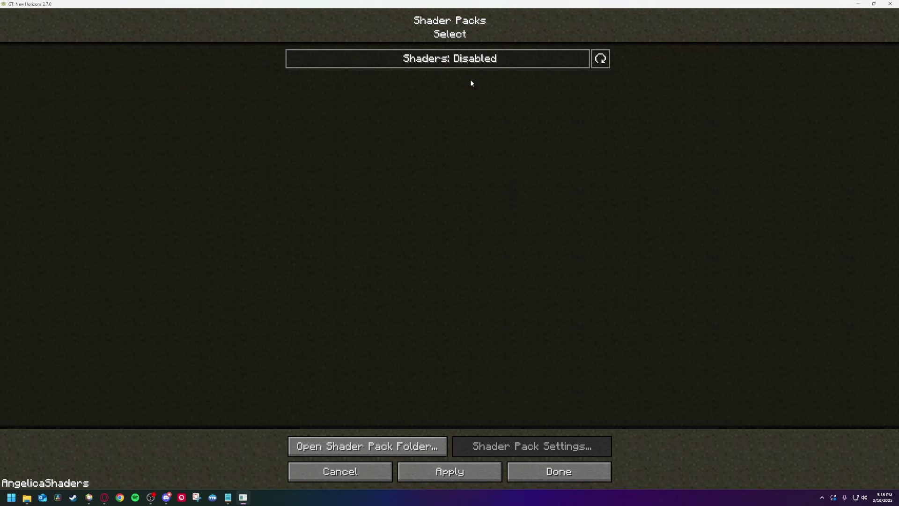
Step: Reopen the shader pack list, select ComplementaryNeon.zip, enable shaders and confirm the selection
click(531, 471)
click(796, 48)
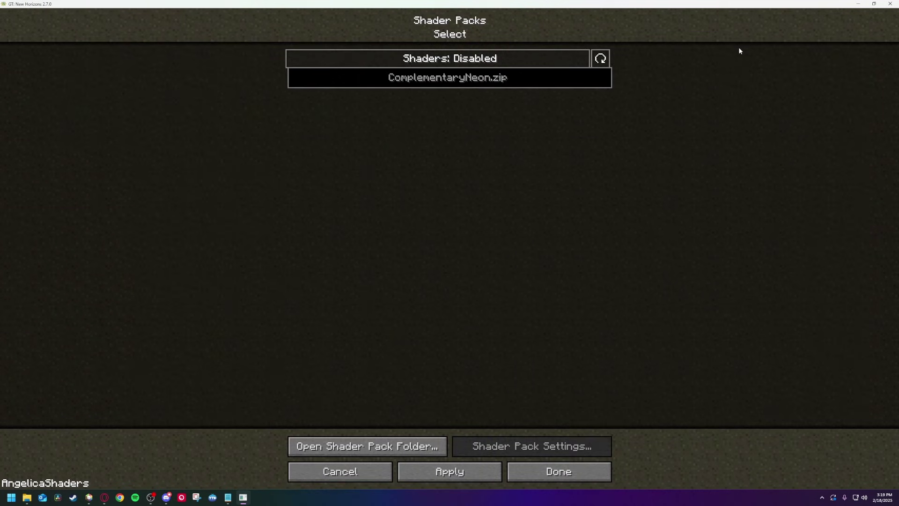
click(453, 81)
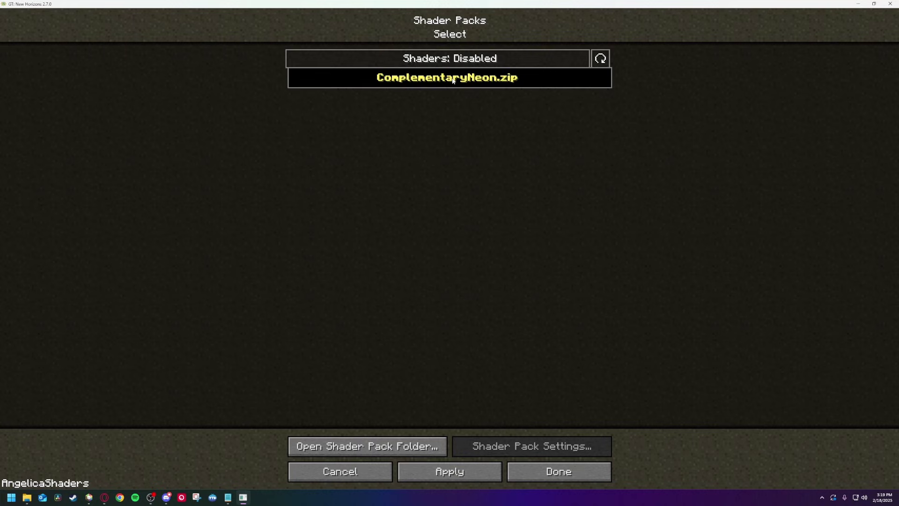
click(459, 64)
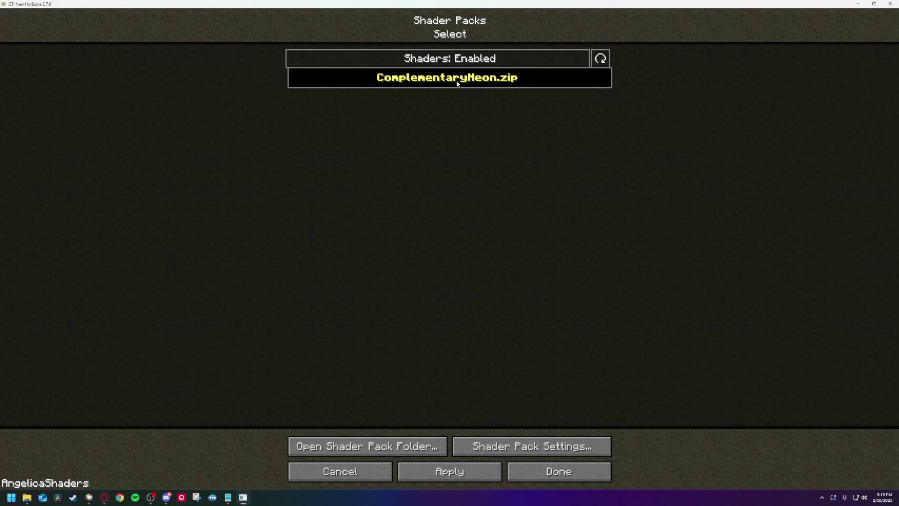
click(534, 474)
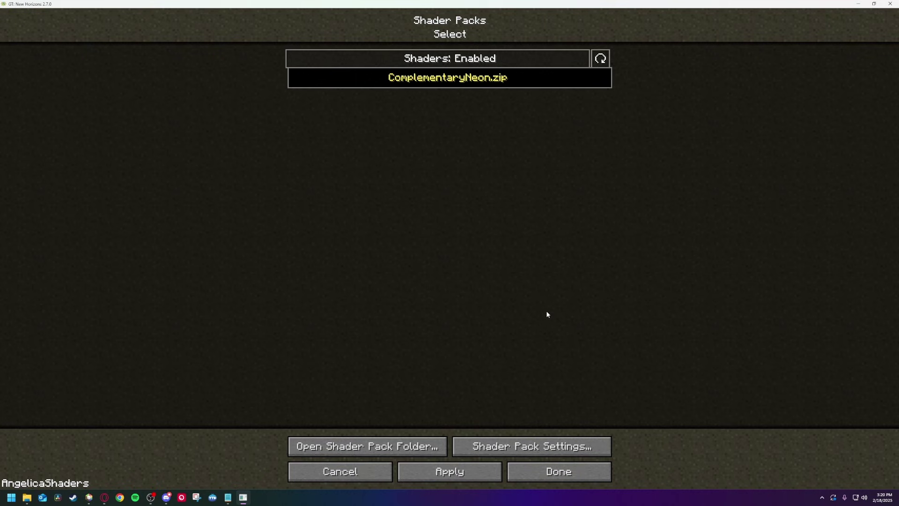
Step: Open the ComplementaryNeon shader pack's Sky settings and examine the Aurora Borealis option in its Aurora Borealis settings
click(522, 448)
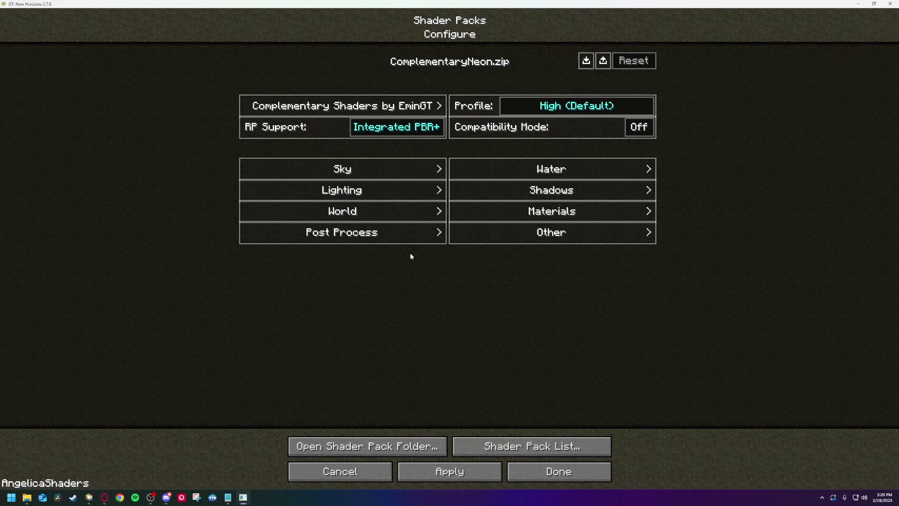
click(341, 172)
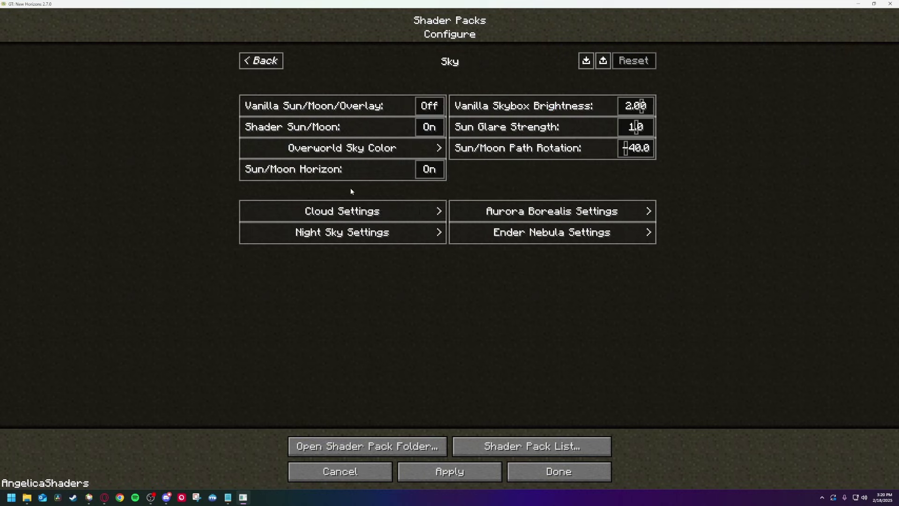
click(563, 212)
click(429, 106)
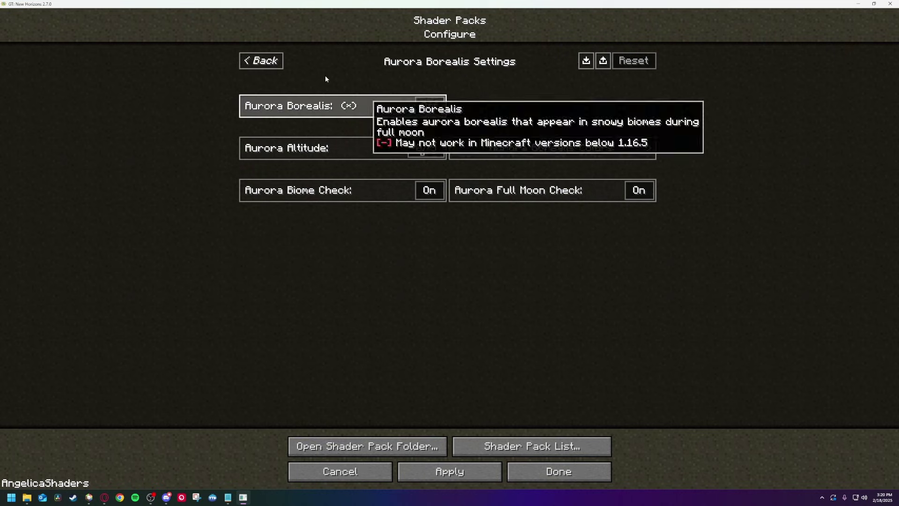
Step: Set Red, Green and Blue to 255 in the Lighting settings' Blocklight Color options and return to the shader pack's main settings
click(274, 64)
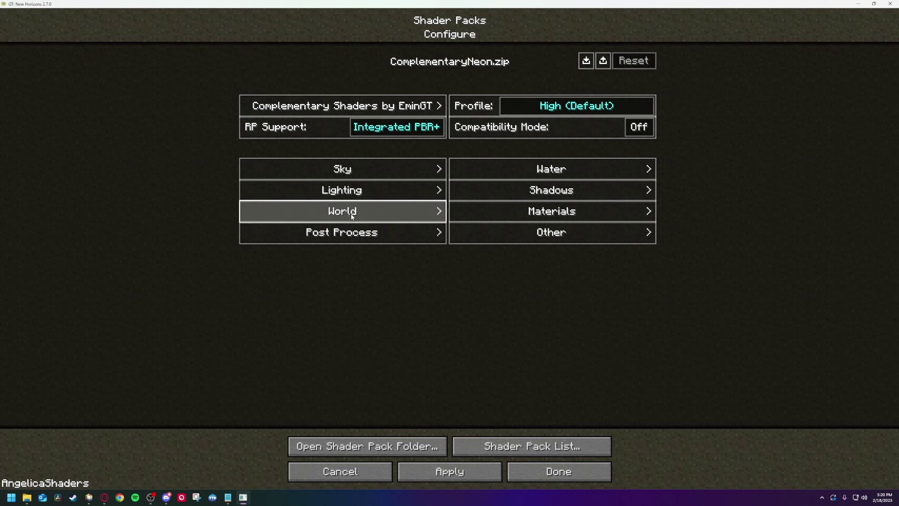
click(373, 191)
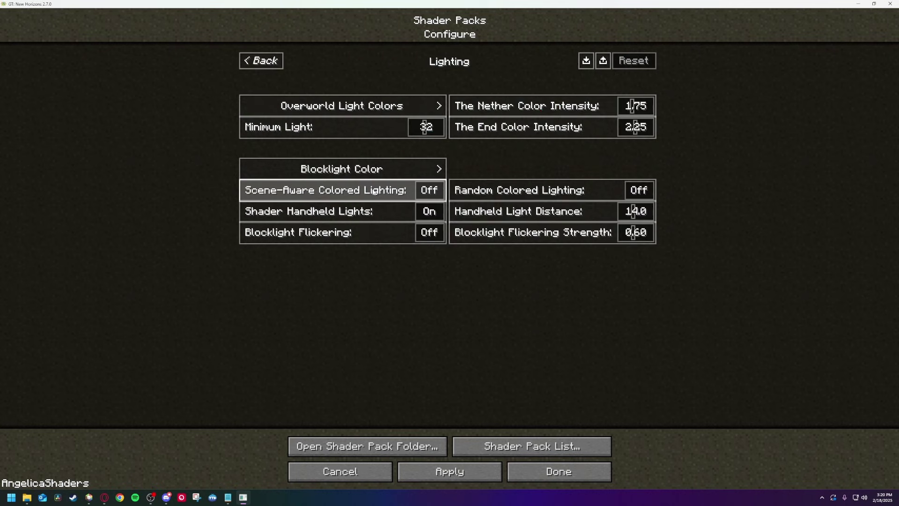
click(388, 170)
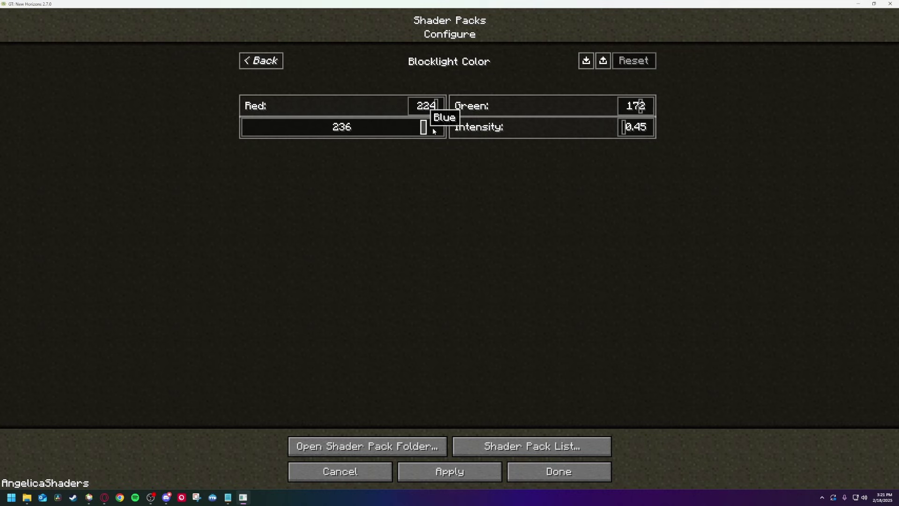
drag(434, 132, 455, 111)
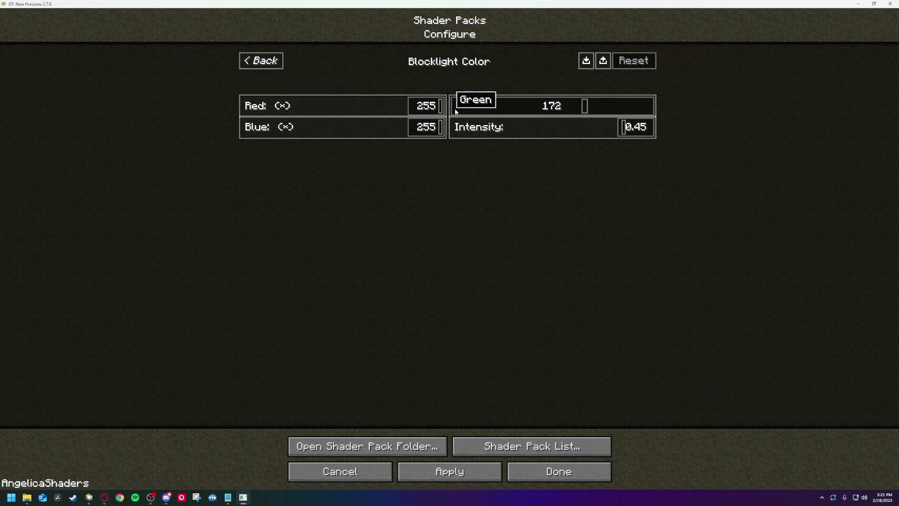
drag(585, 105, 673, 121)
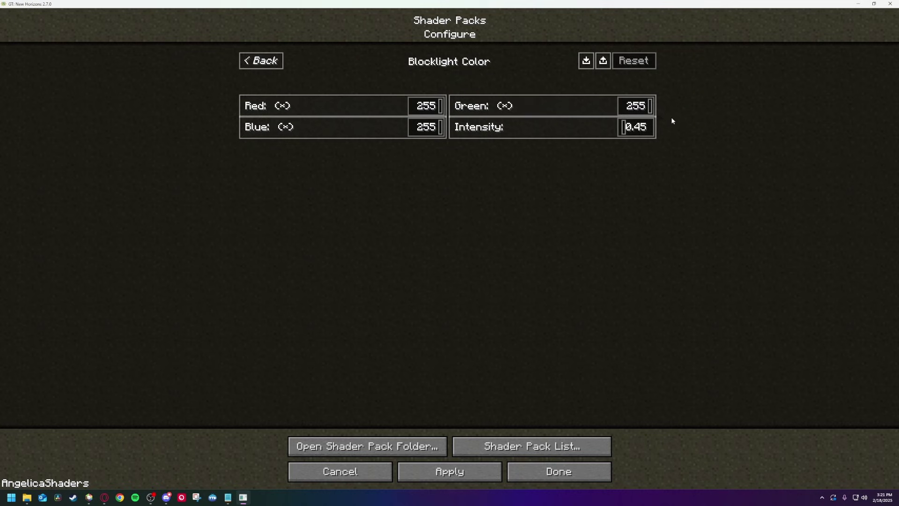
key(Escape)
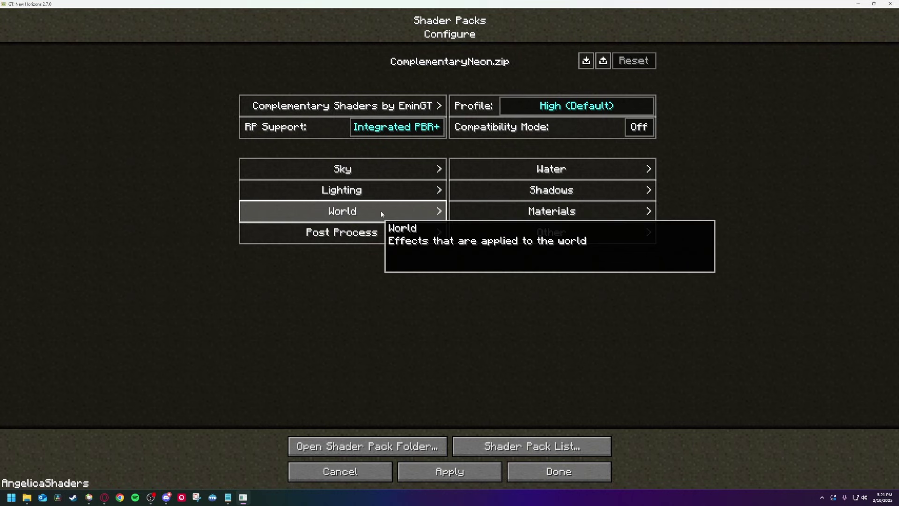
Step: In the World settings, review Waving Stuff Settings and set Light Shaft Quality to Ultra and Light Shaft Type to Hybrid
click(378, 210)
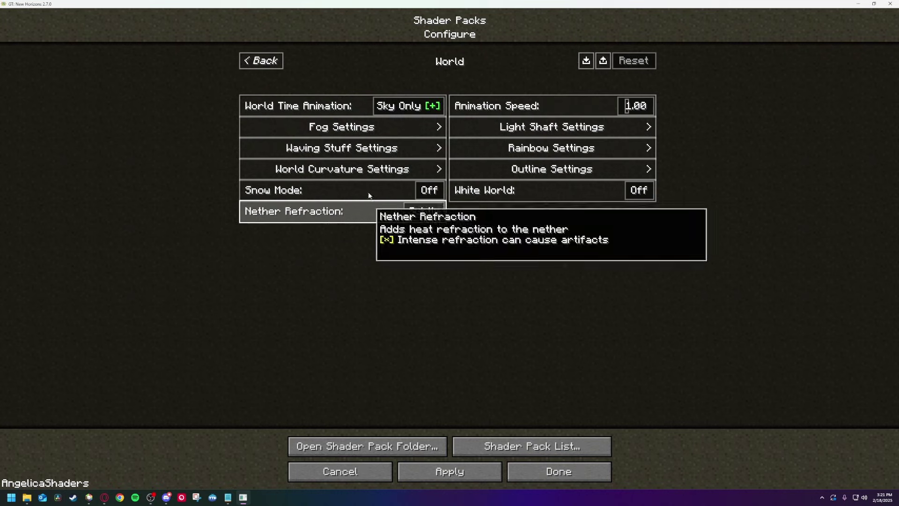
click(370, 149)
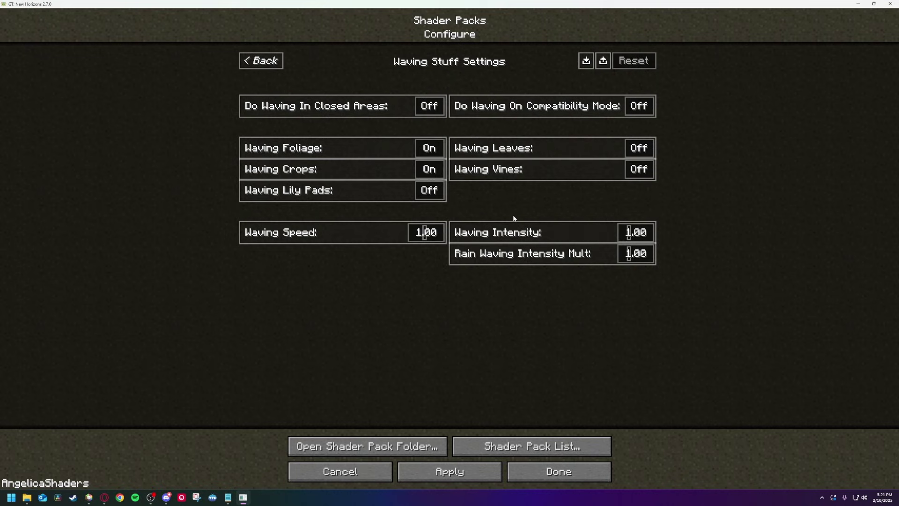
click(261, 61)
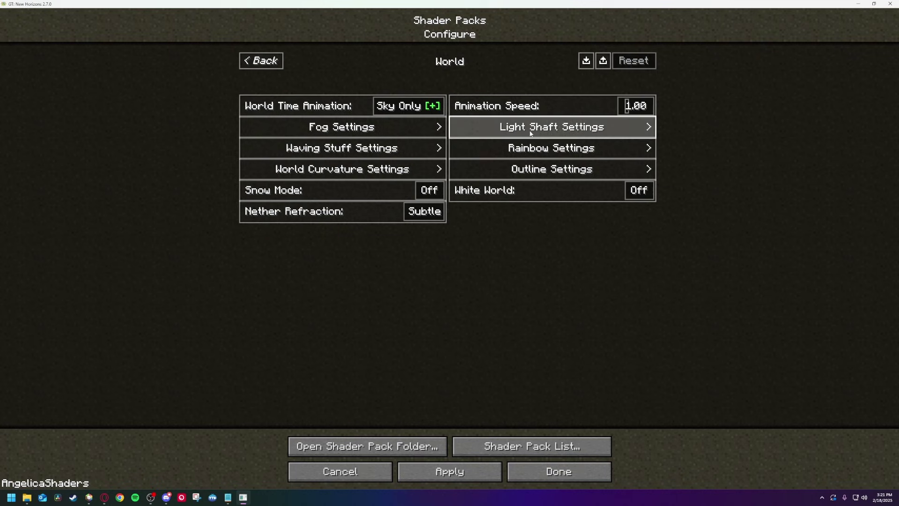
click(600, 129)
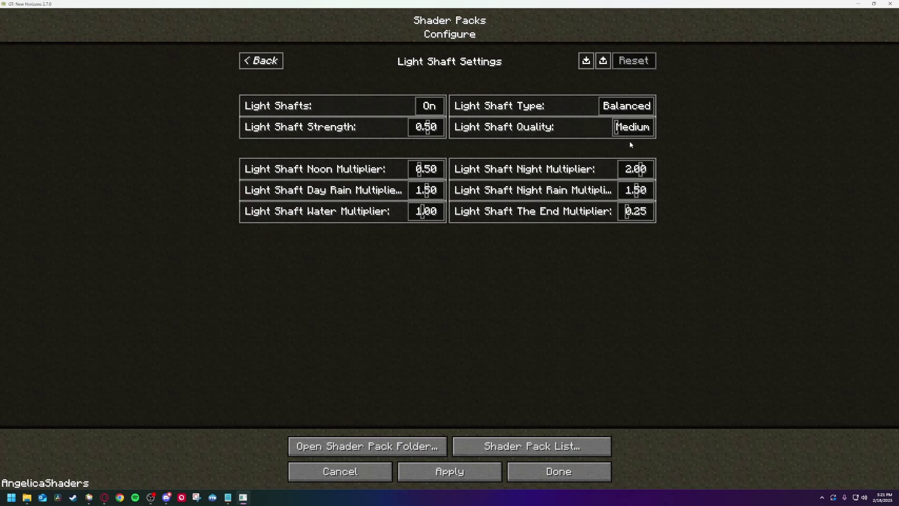
mouse_move(527, 132)
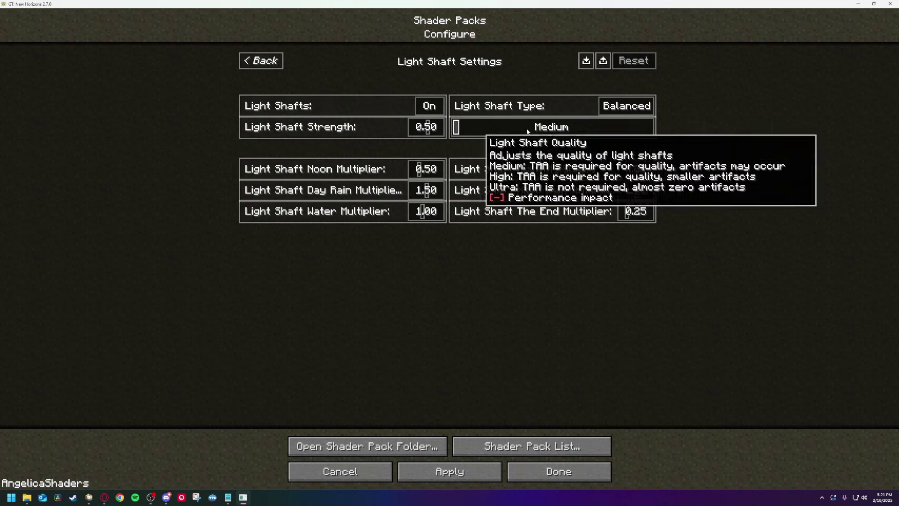
drag(526, 132, 650, 127)
click(634, 106)
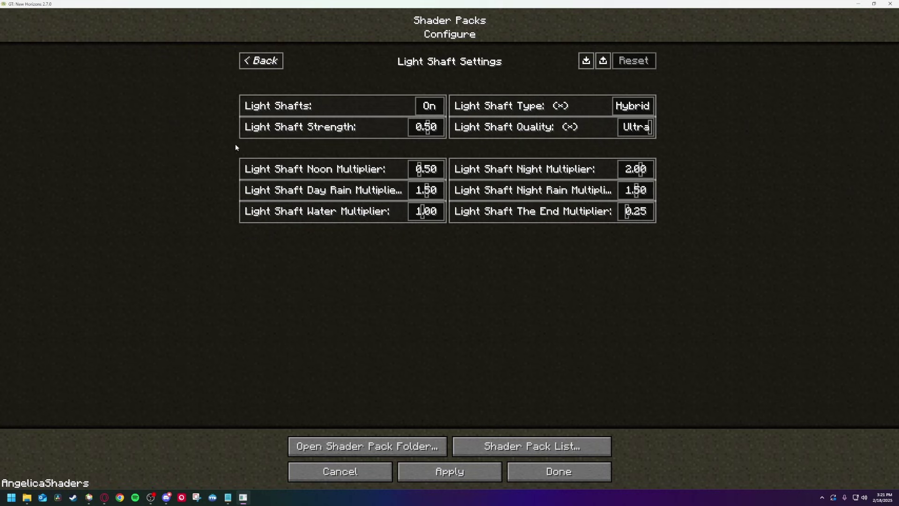
click(276, 61)
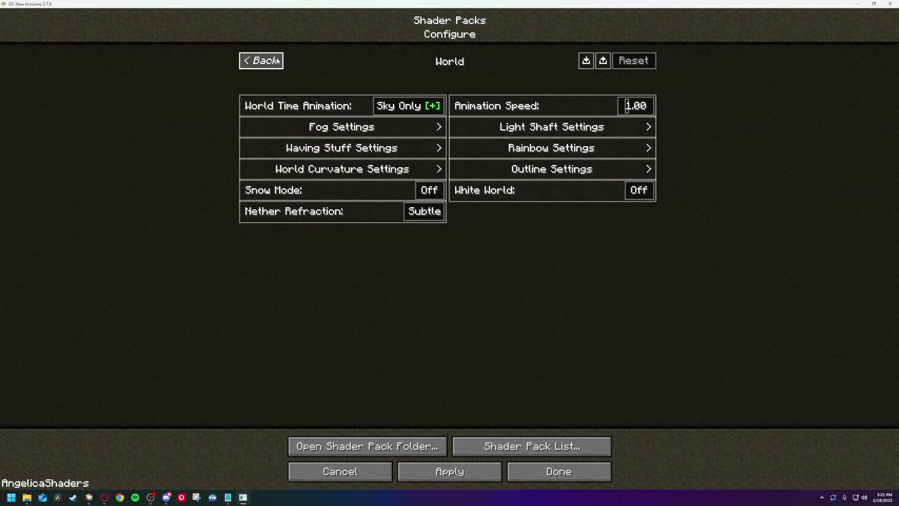
click(270, 64)
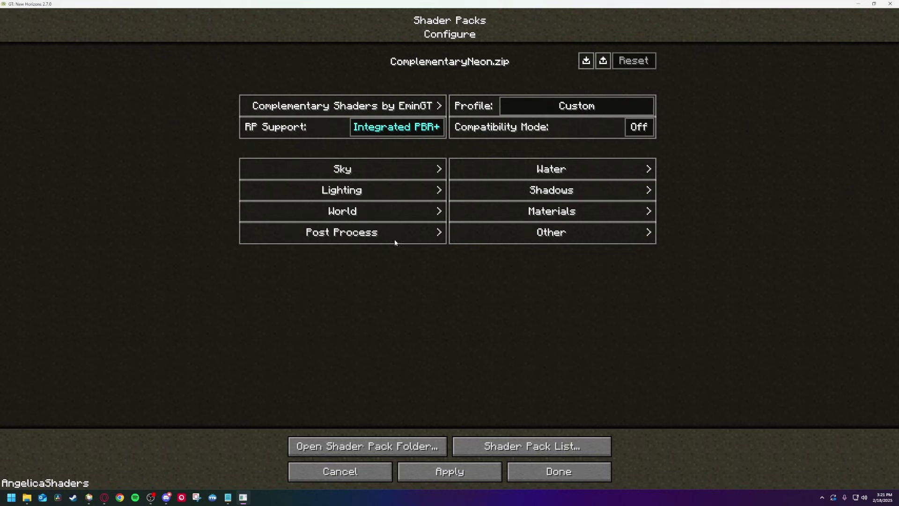
Step: Turn Bloom off in the Post Process settings' Bloom Settings and examine the Shadow Distance option in the Shadows settings
click(375, 238)
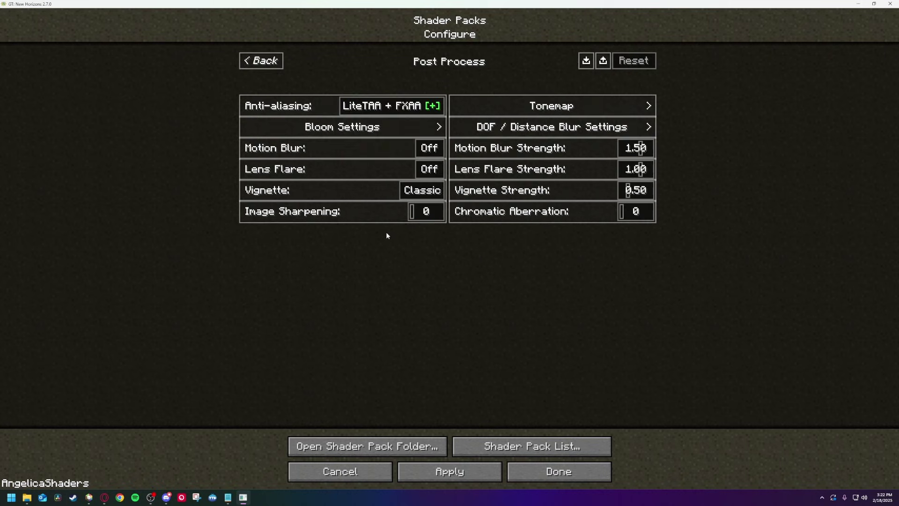
click(394, 125)
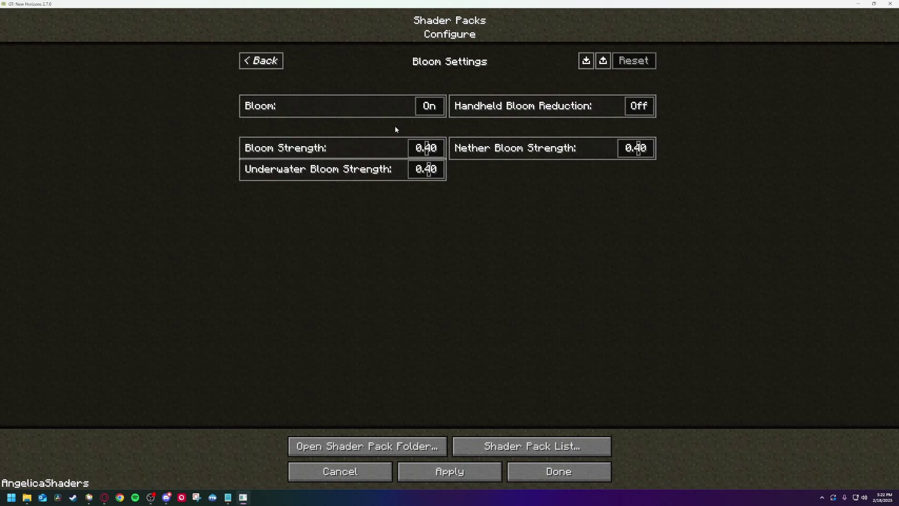
click(430, 107)
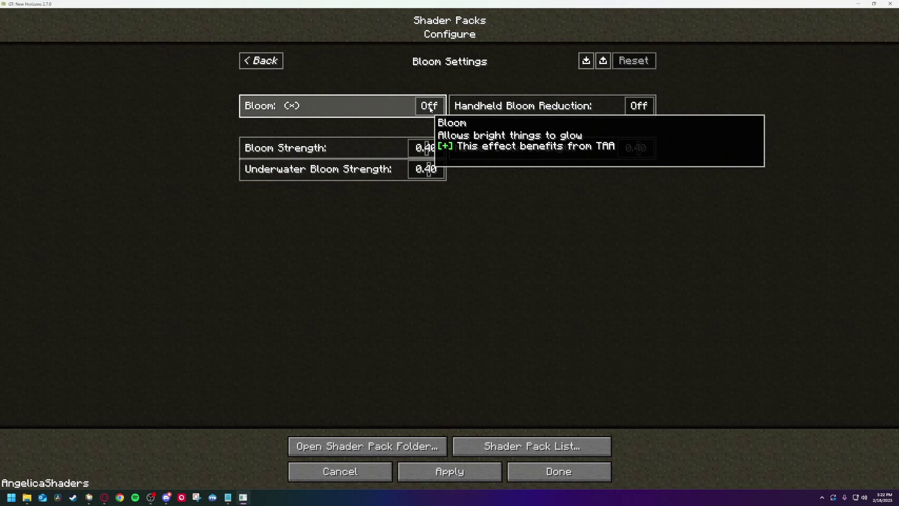
mouse_move(270, 141)
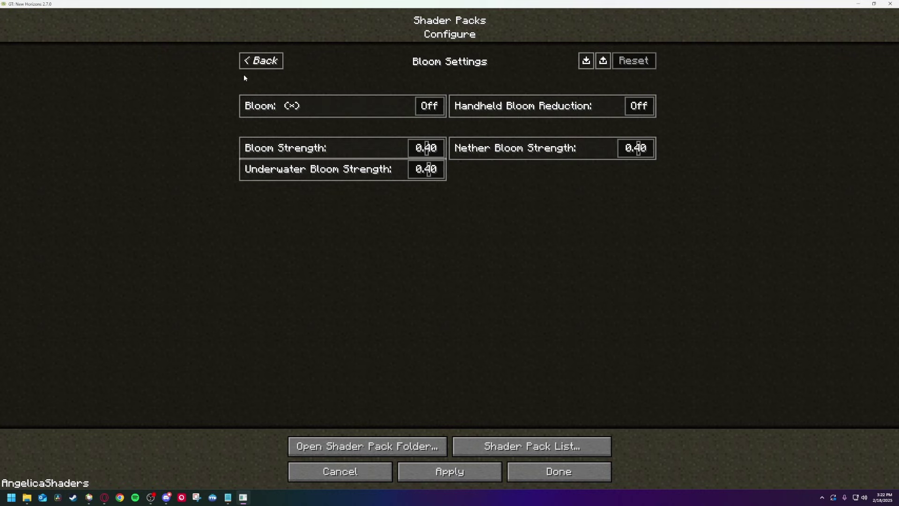
click(259, 66)
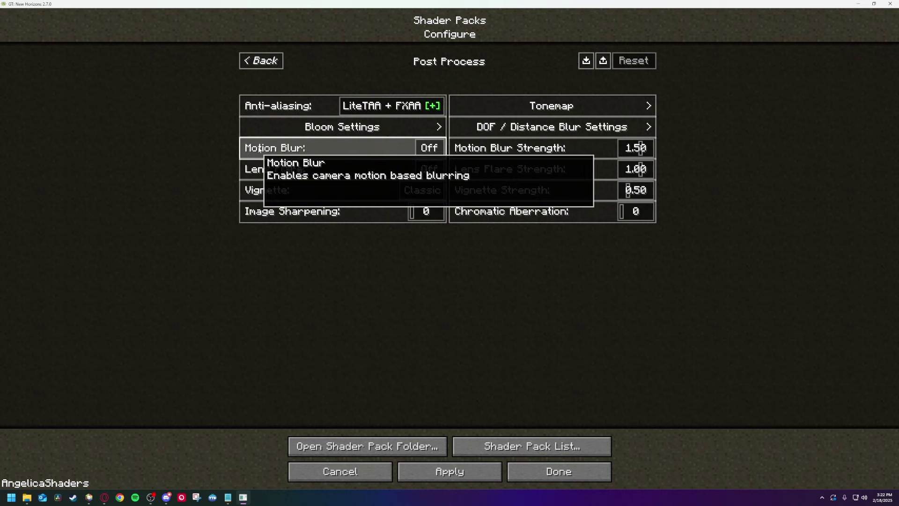
click(259, 66)
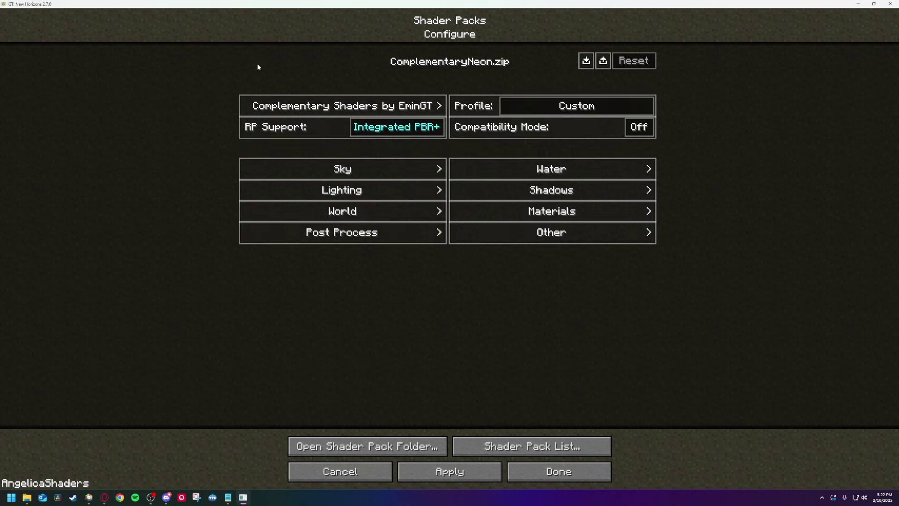
click(590, 190)
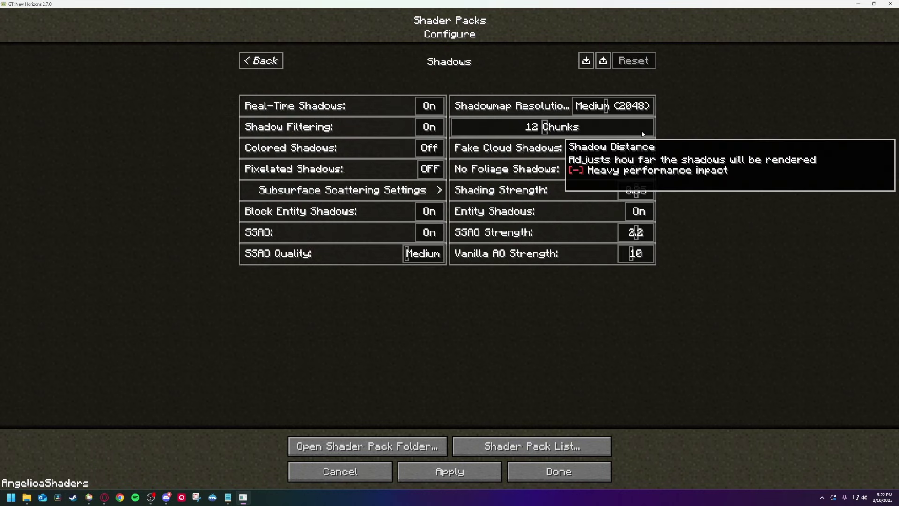
key(Escape)
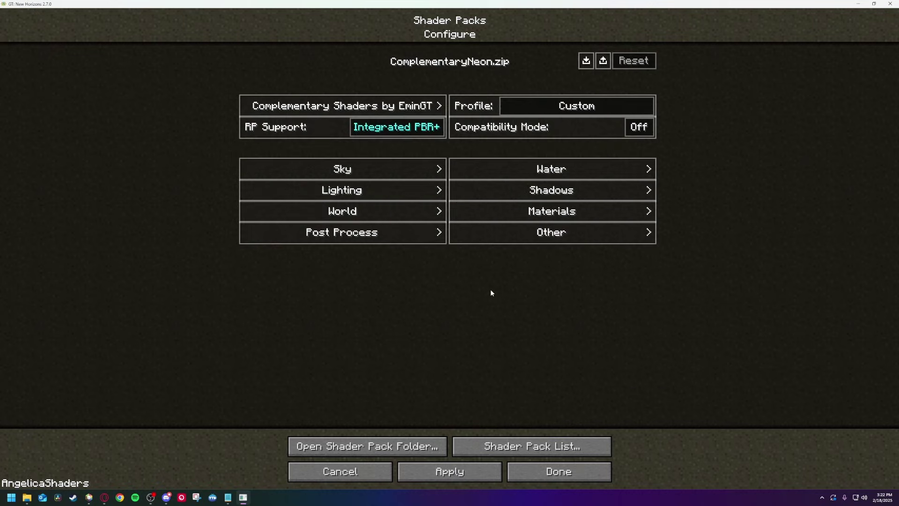